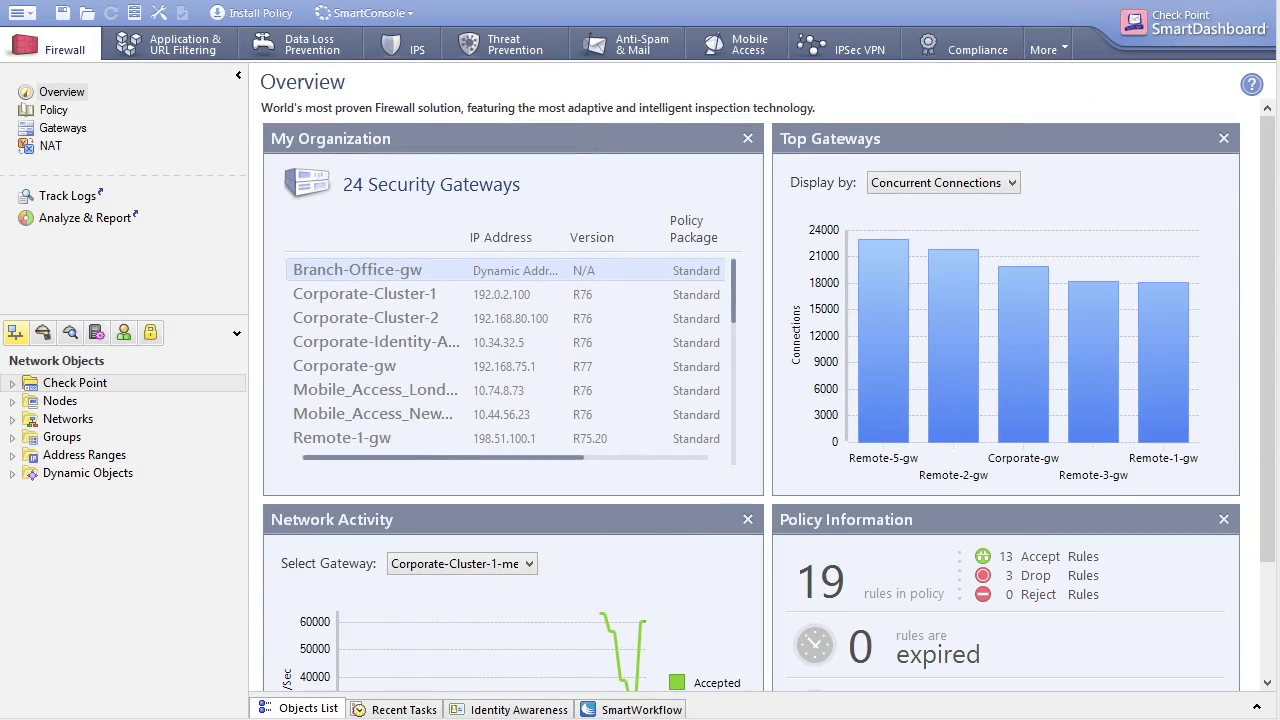
# Expand the Check Point folder and open the Corporate-gw gateway's properties
pyautogui.click(15, 385)
pyautogui.click(13, 384)
pyautogui.click(104, 475)
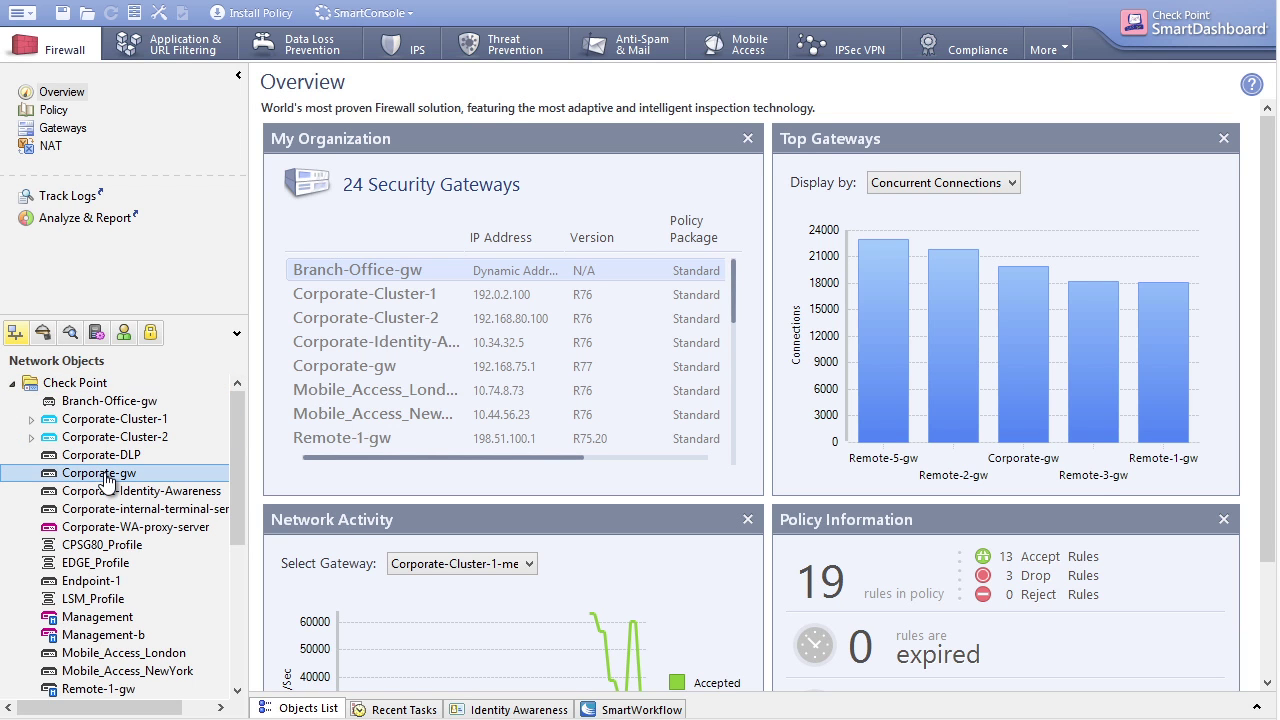
pyautogui.doubleClick(104, 475)
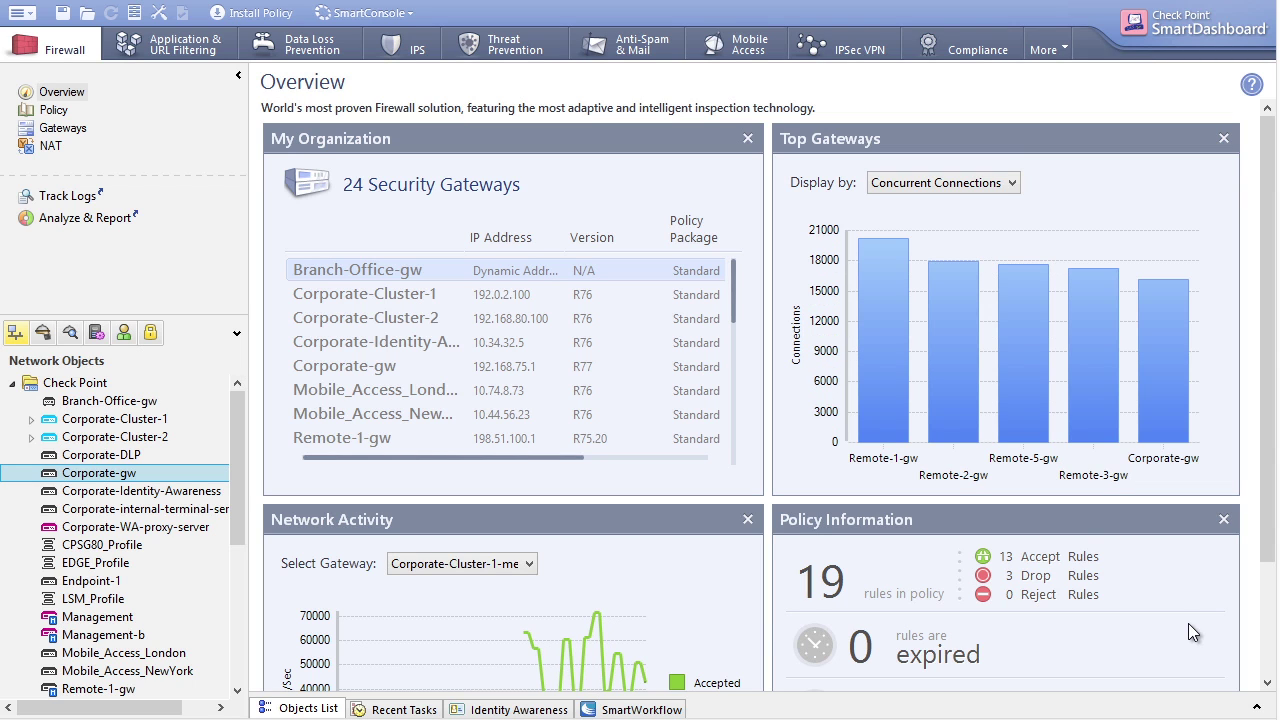
# Switch to the Threat Prevention blade and show its Threat Wiki malware list
pyautogui.click(532, 46)
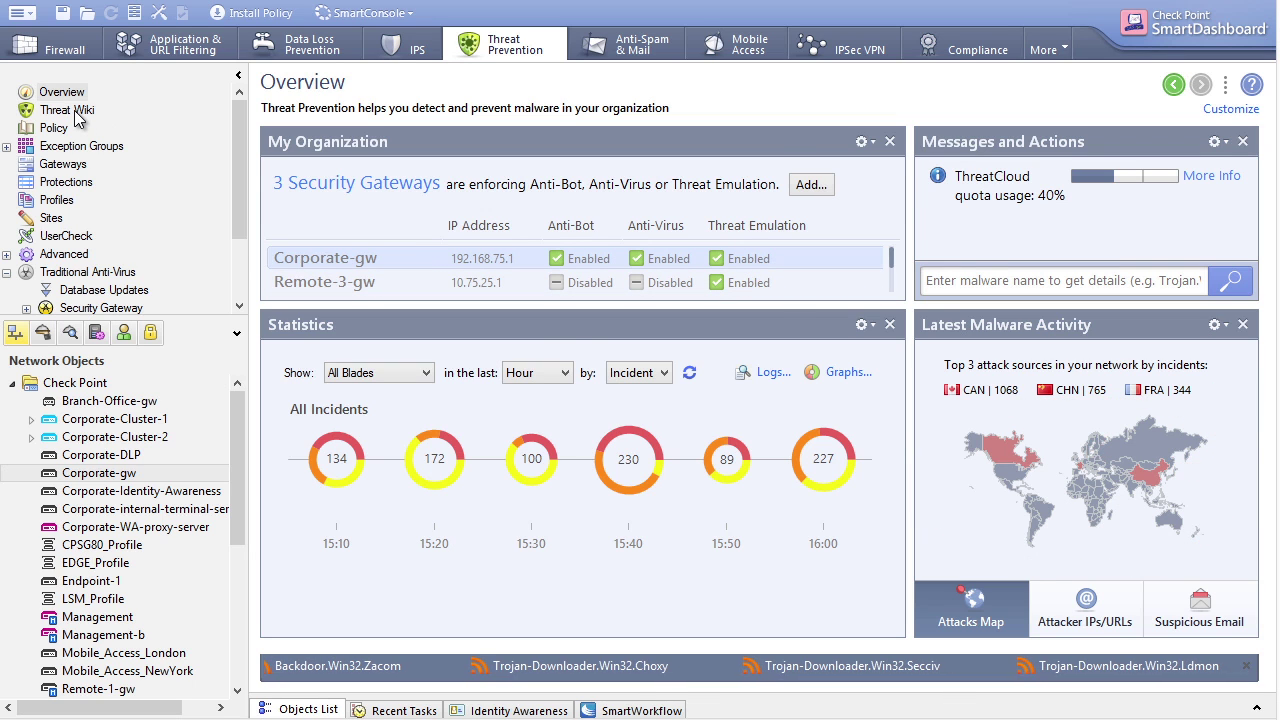
pyautogui.click(70, 111)
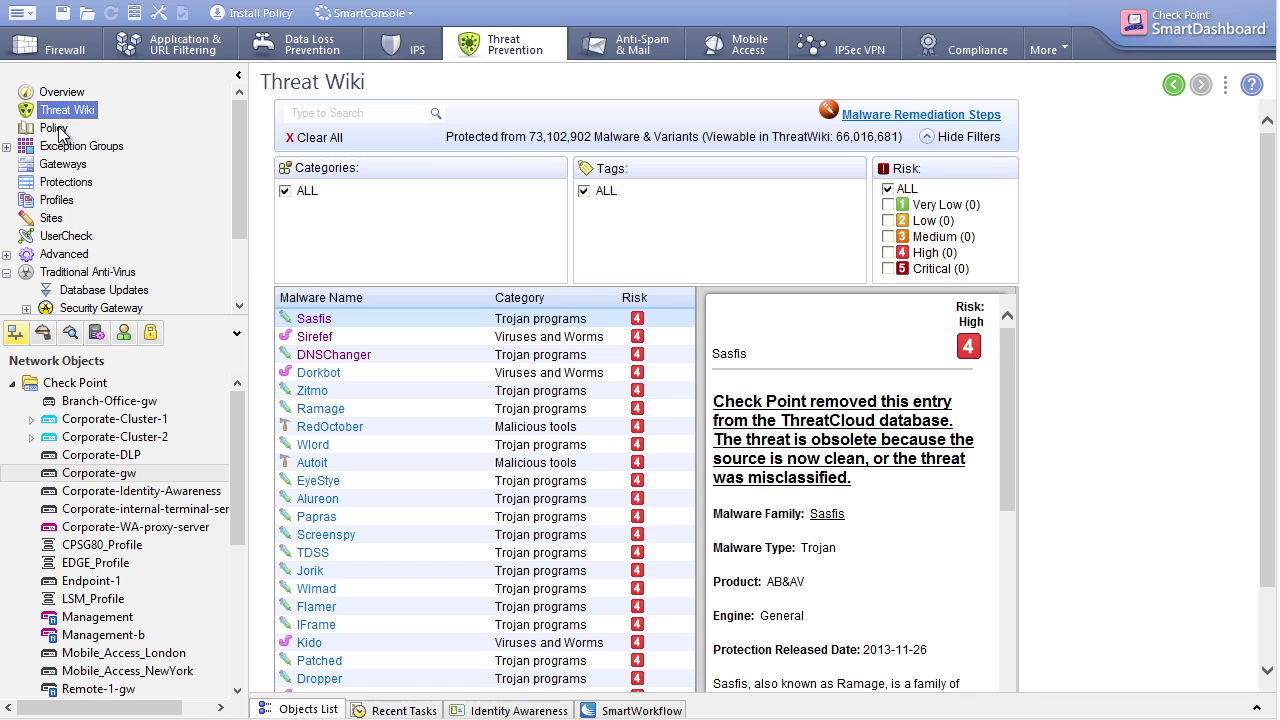
# View the Threat Prevention policy rules, then return to the Firewall overview
pyautogui.click(60, 130)
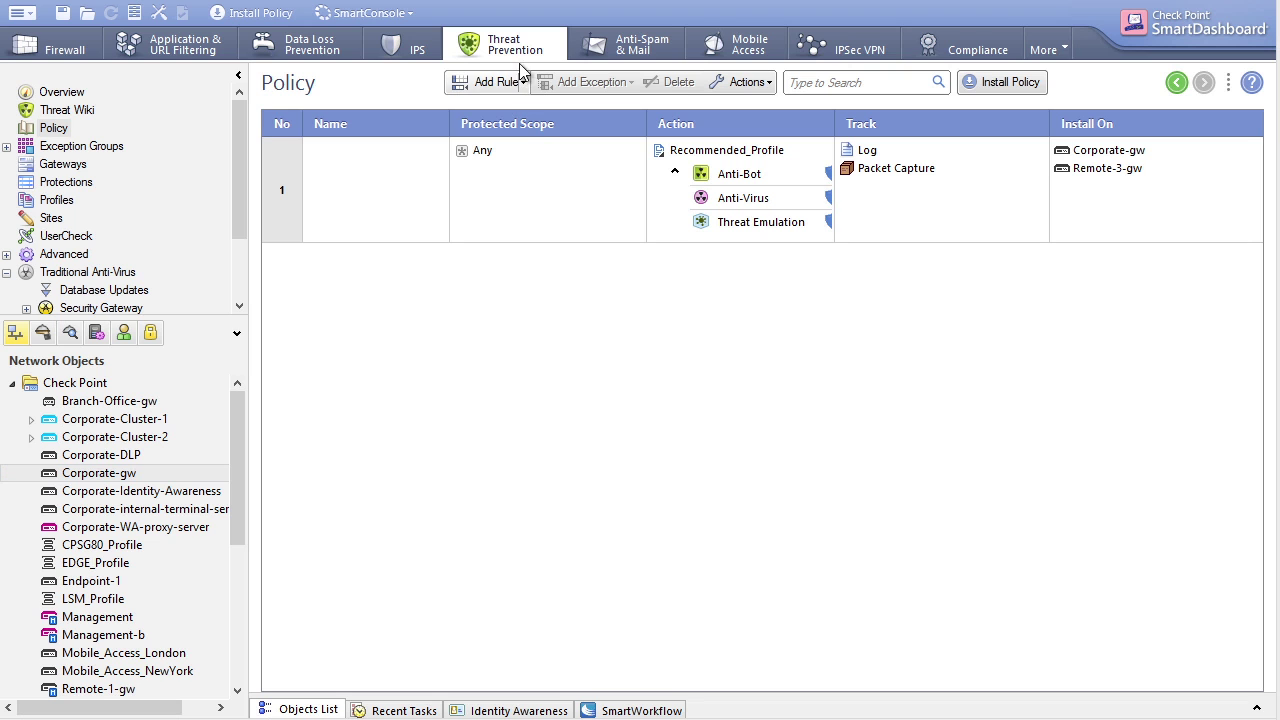
pyautogui.click(75, 50)
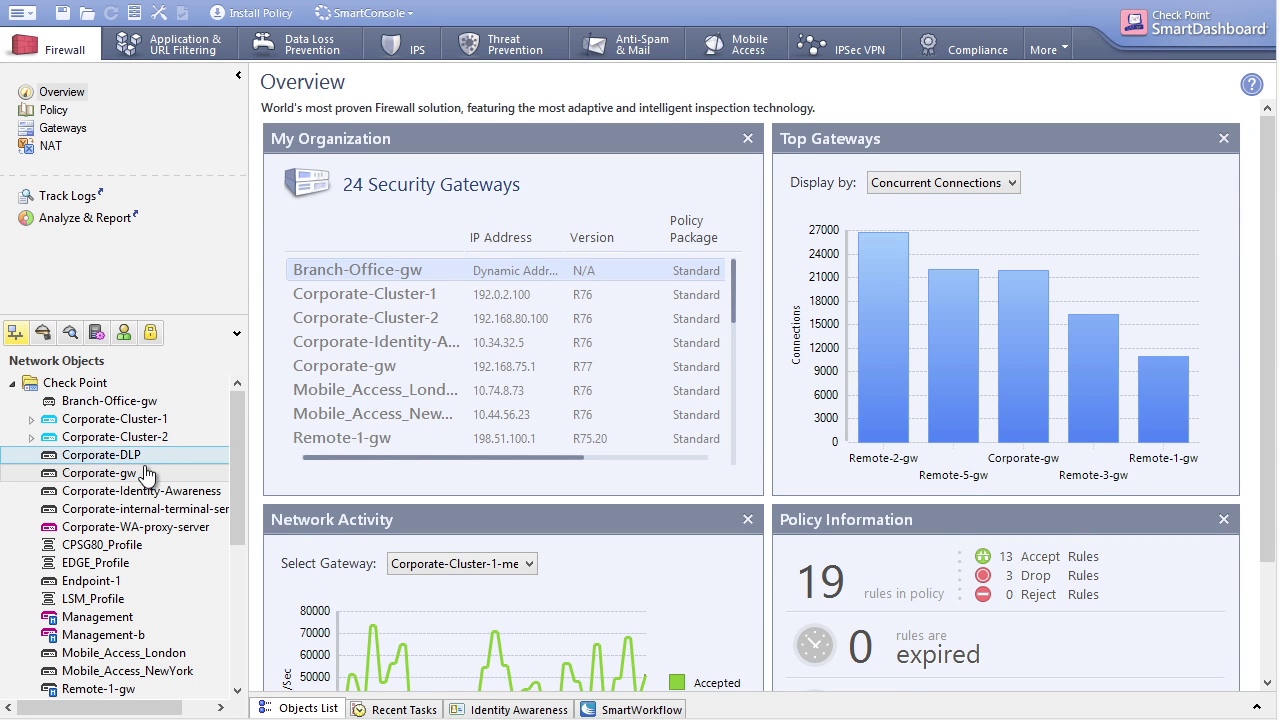
pyautogui.doubleClick(120, 474)
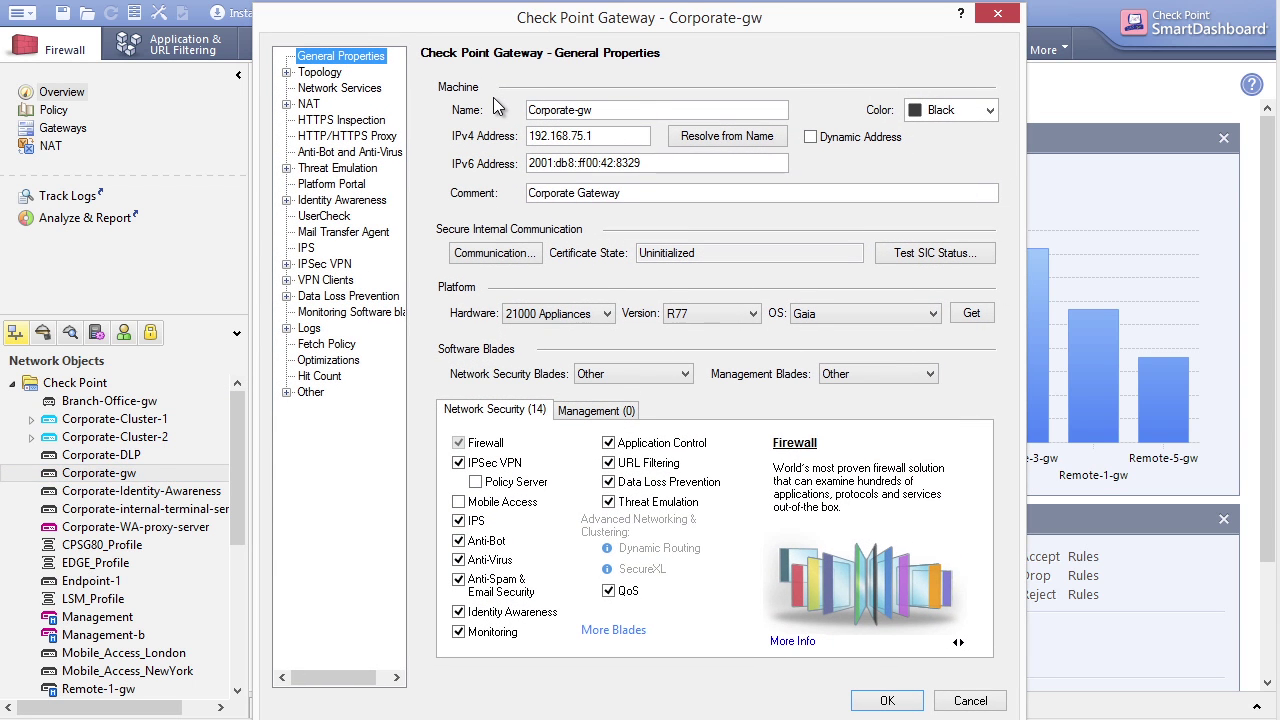
pyautogui.click(320, 75)
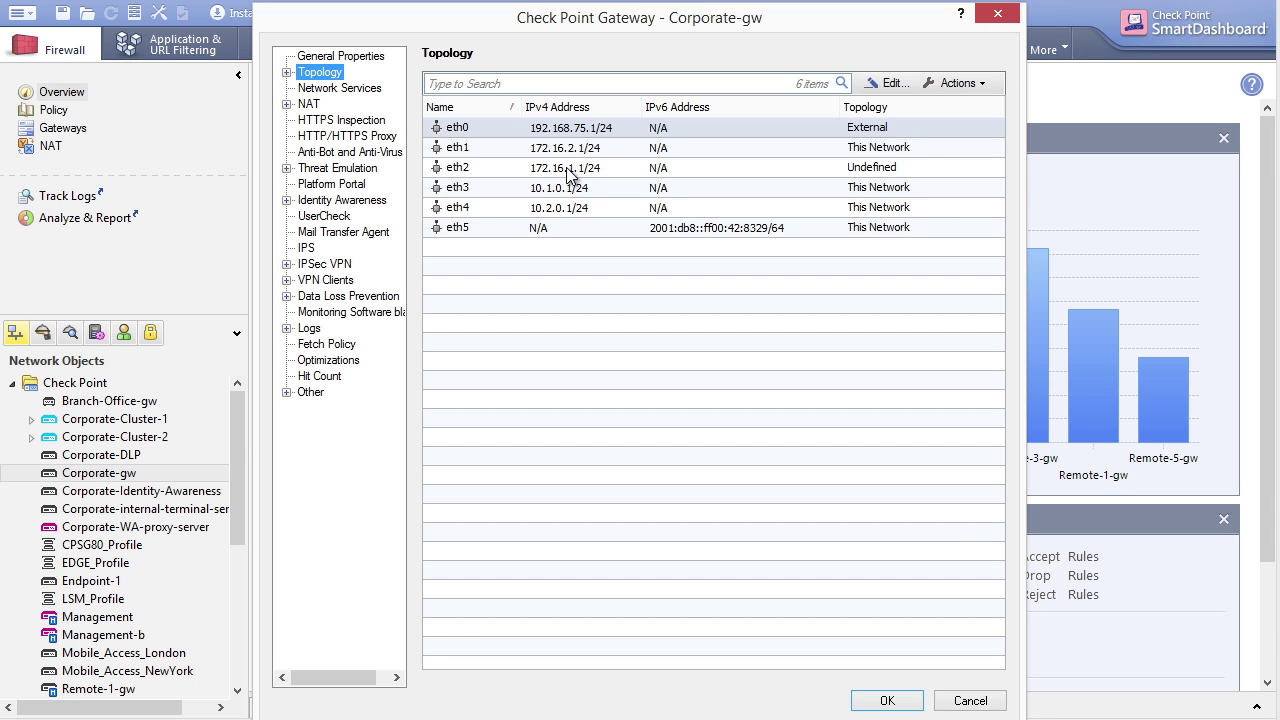
pyautogui.click(568, 170)
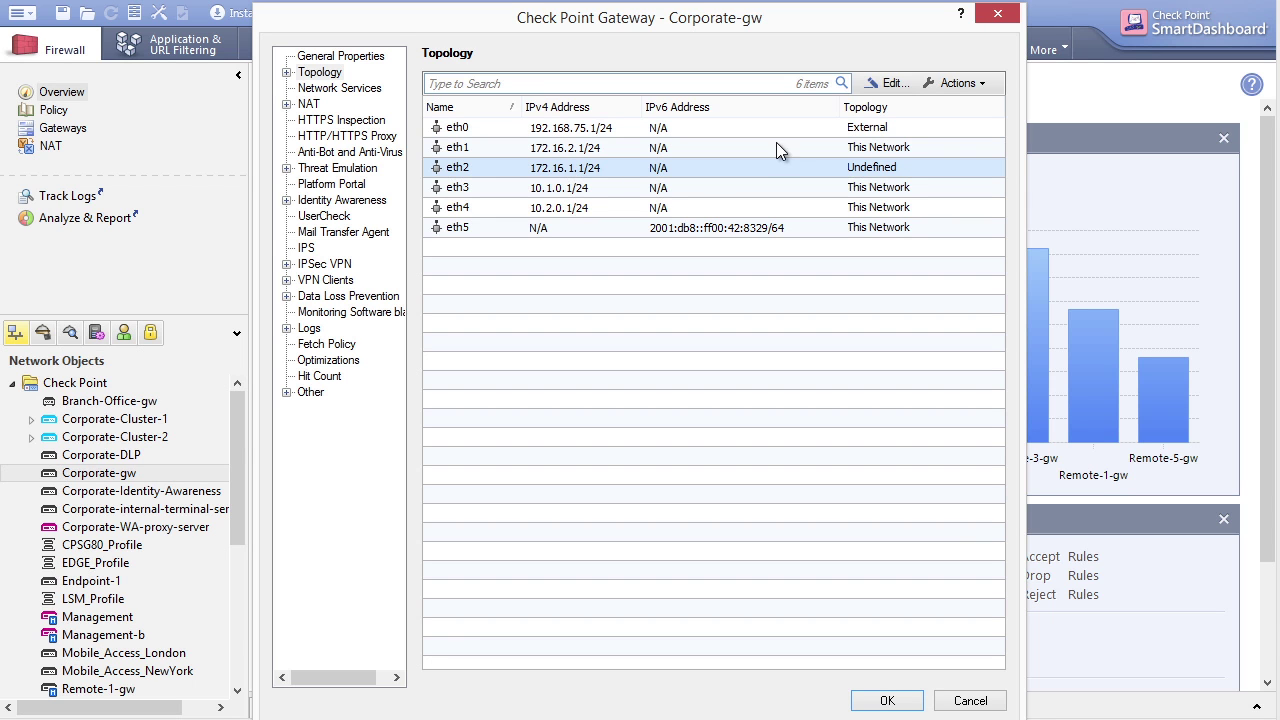
pyautogui.click(892, 87)
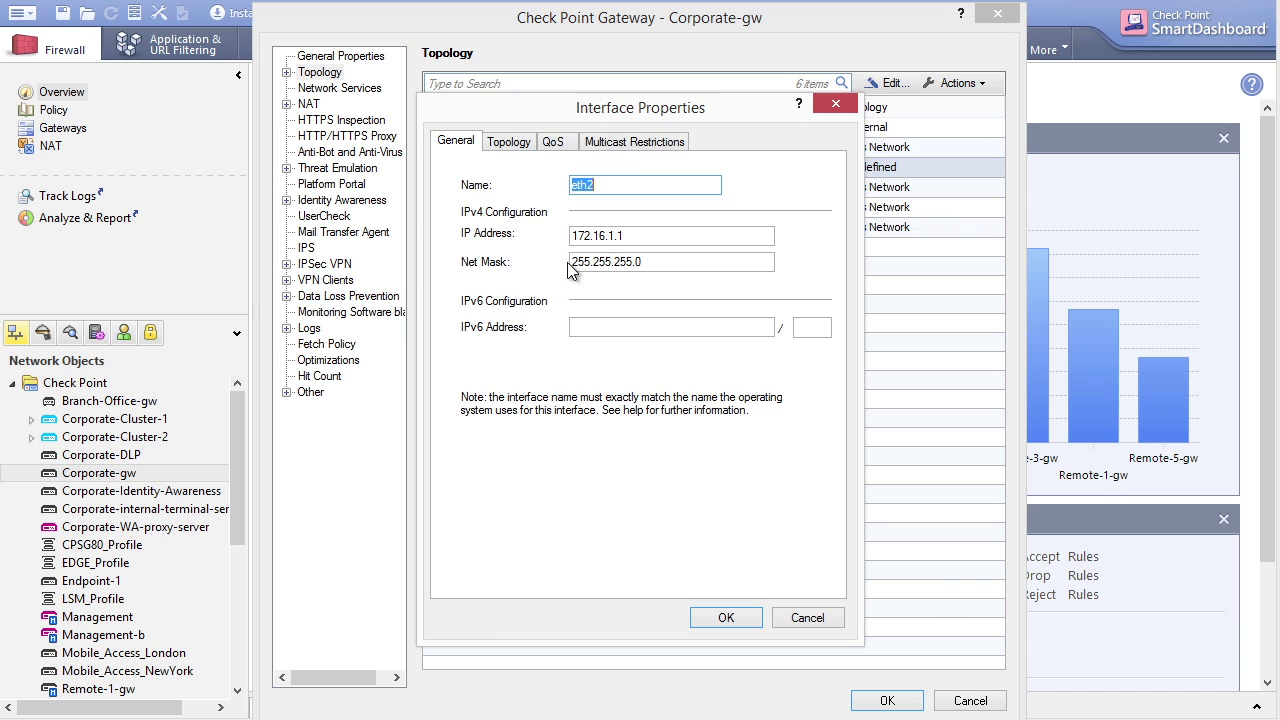
pyautogui.click(727, 618)
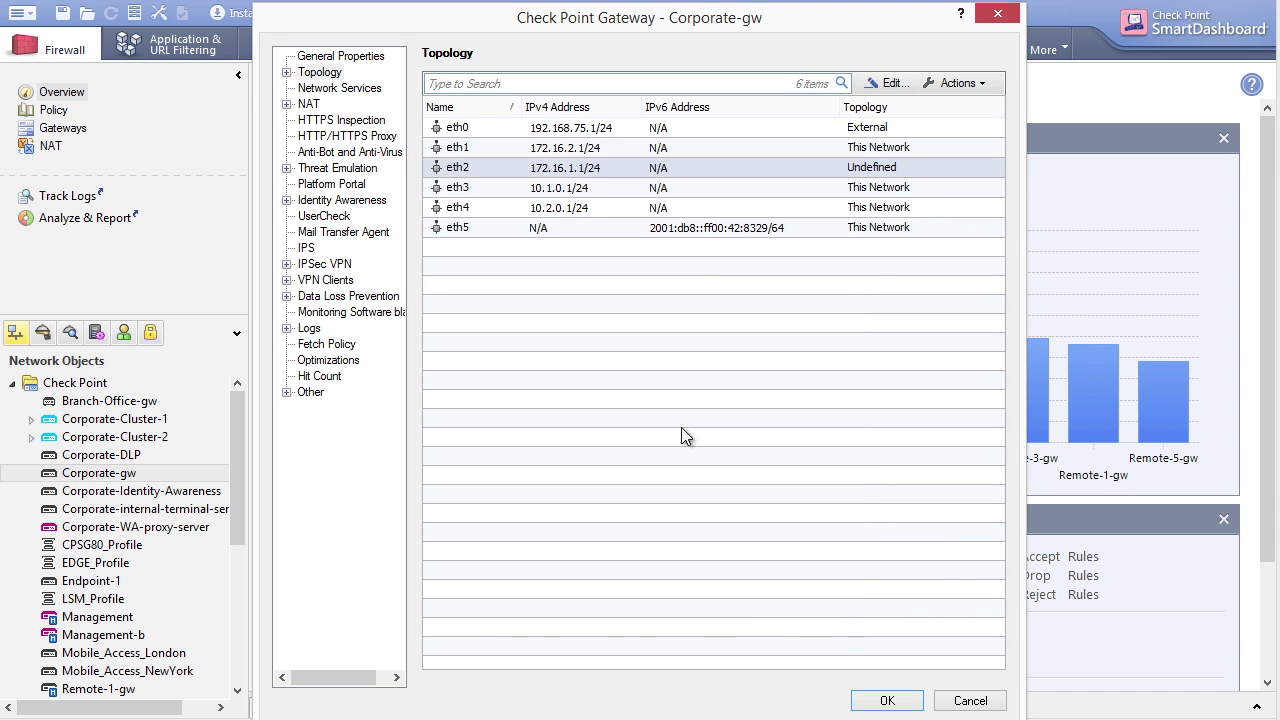
pyautogui.click(286, 73)
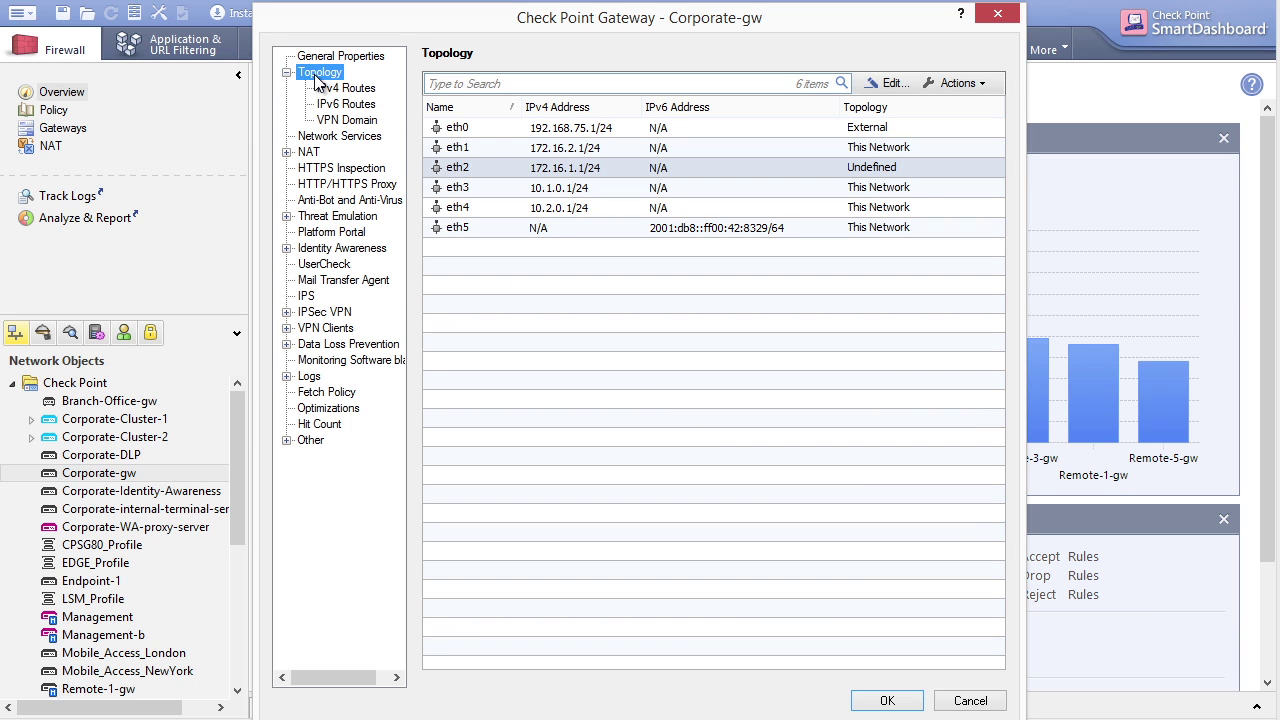
pyautogui.click(343, 89)
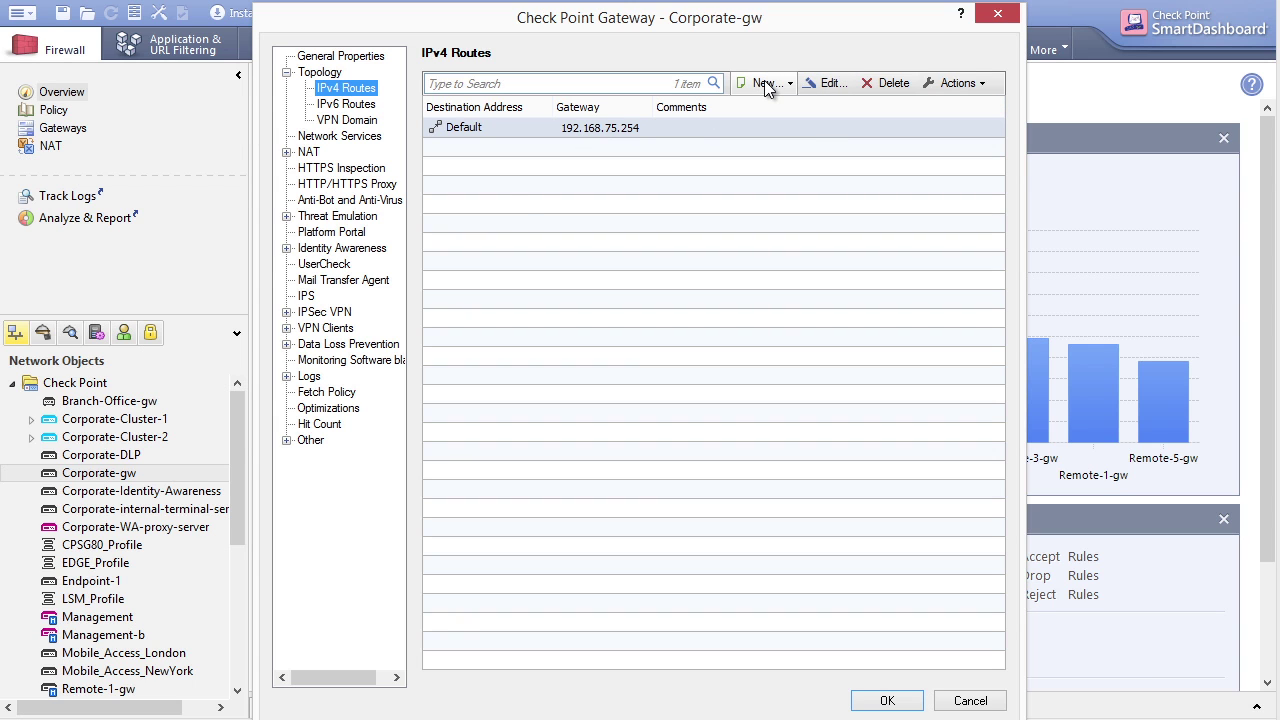
pyautogui.click(365, 138)
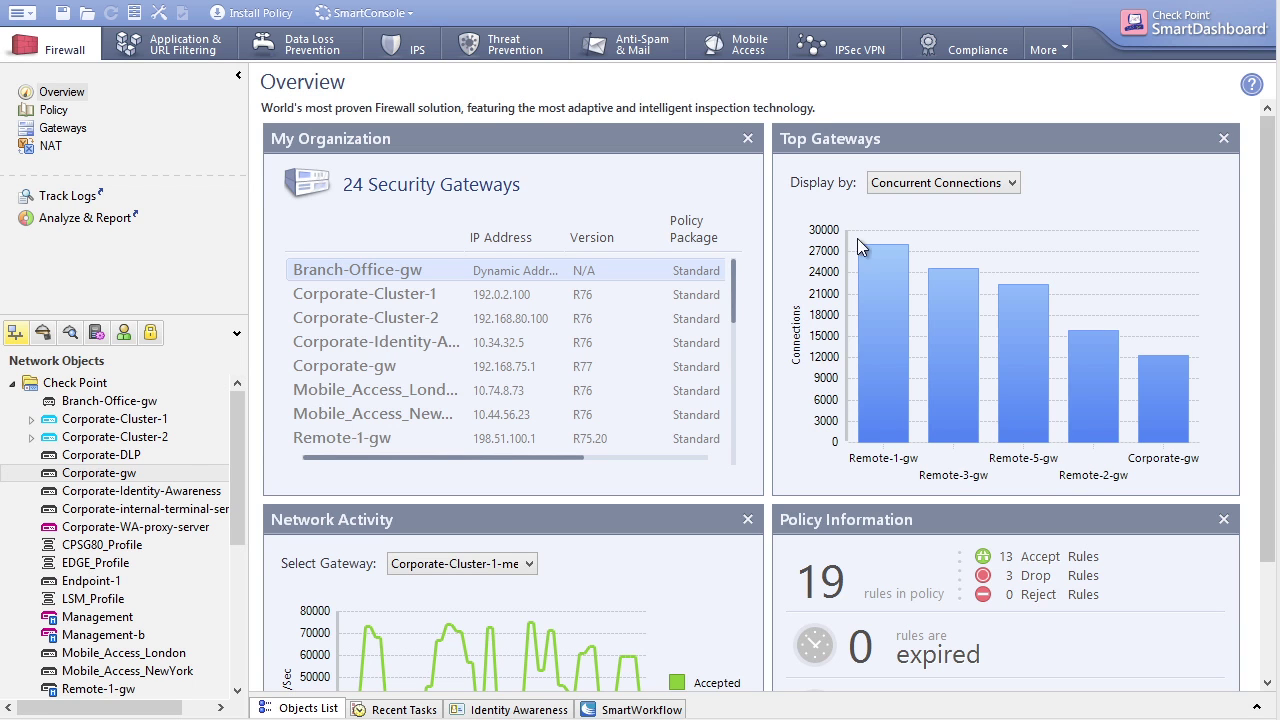
# Open Corporate-gw's properties on its Identity Awareness settings
pyautogui.click(97, 474)
pyautogui.doubleClick(97, 475)
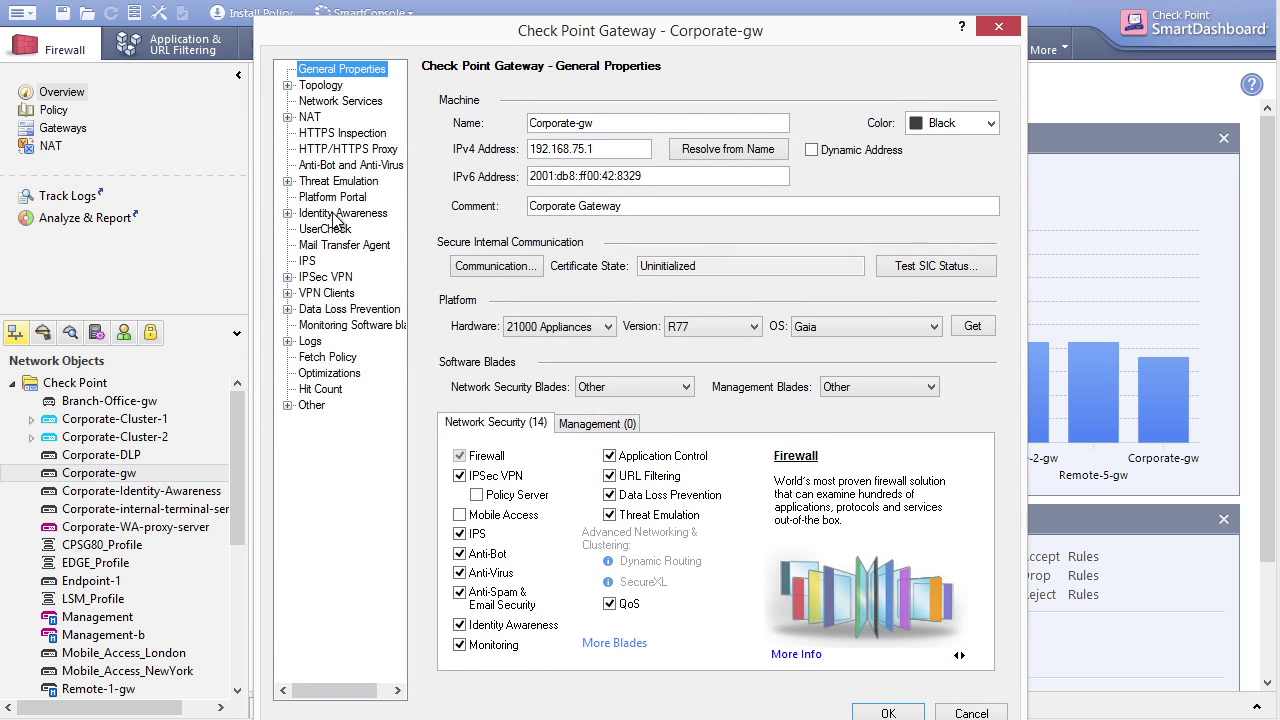
pyautogui.click(339, 215)
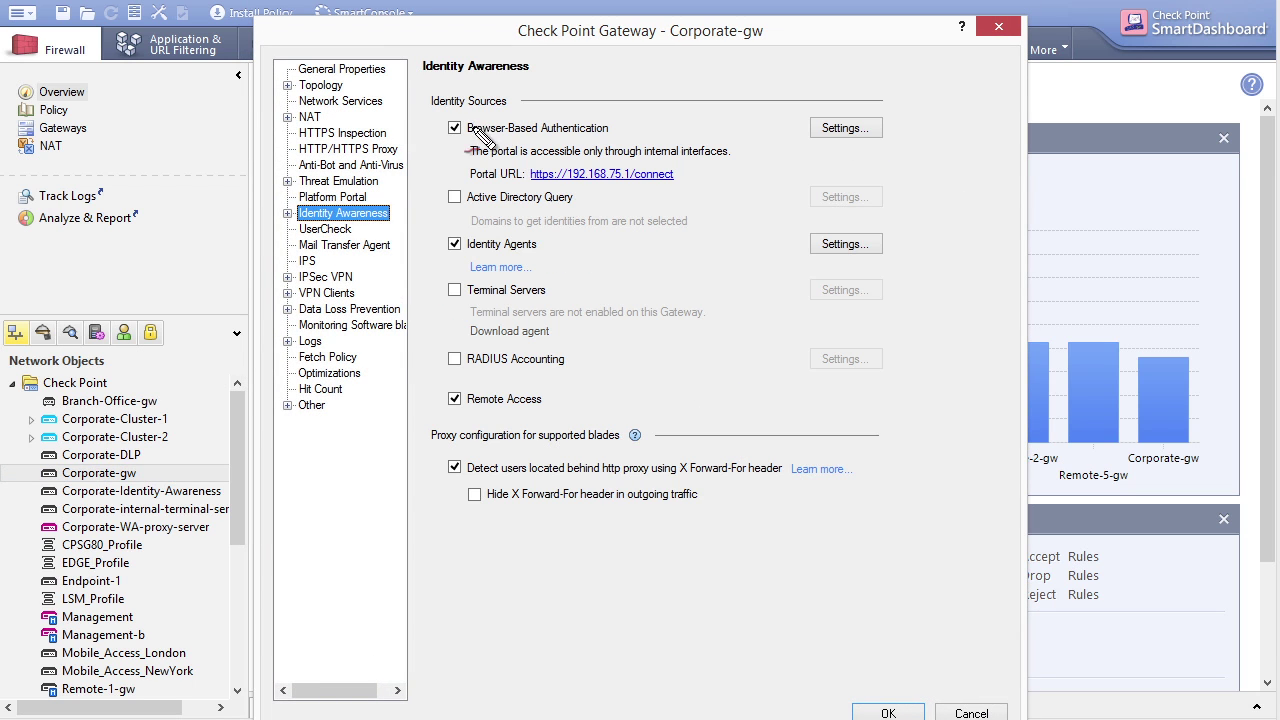
# Highlight the Identity Sources section and the RADIUS Accounting identity source
pyautogui.moveTo(445, 122)
pyautogui.mouseDown()
pyautogui.moveTo(437, 94)
pyautogui.moveTo(503, 125)
pyautogui.mouseUp()
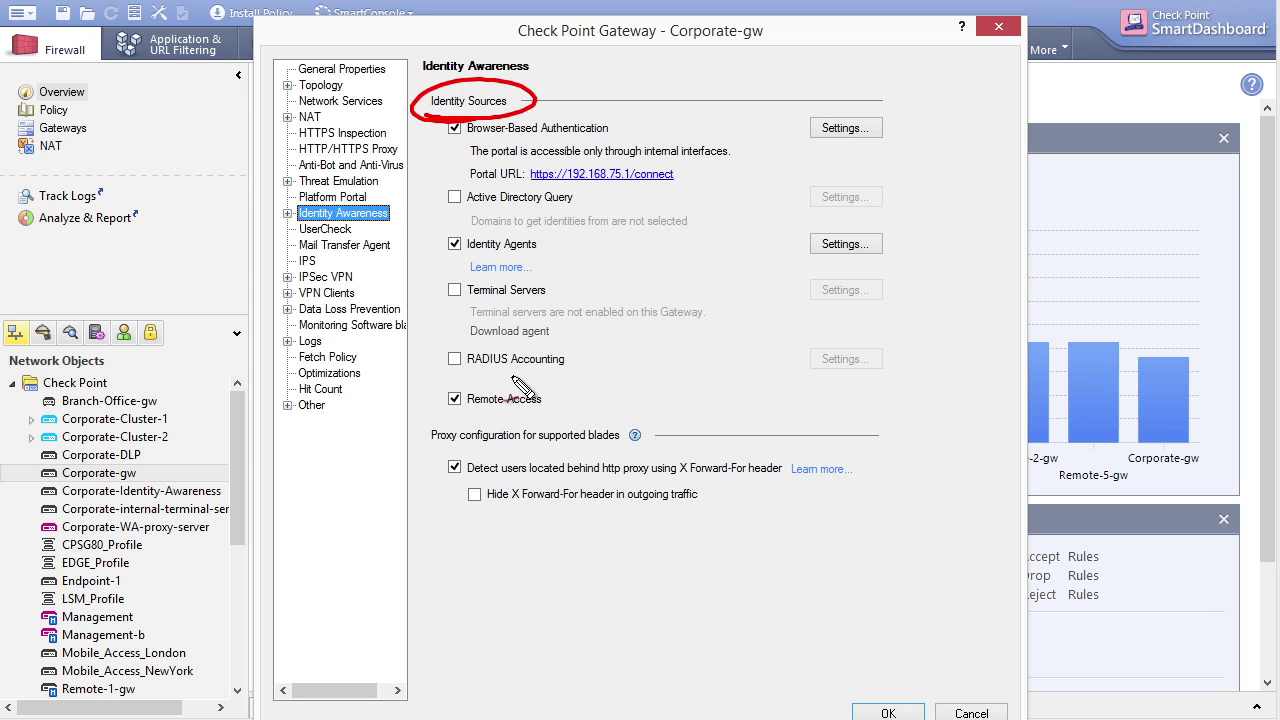
pyautogui.moveTo(468, 394)
pyautogui.mouseDown()
pyautogui.moveTo(600, 335)
pyautogui.moveTo(604, 375)
pyautogui.mouseUp()
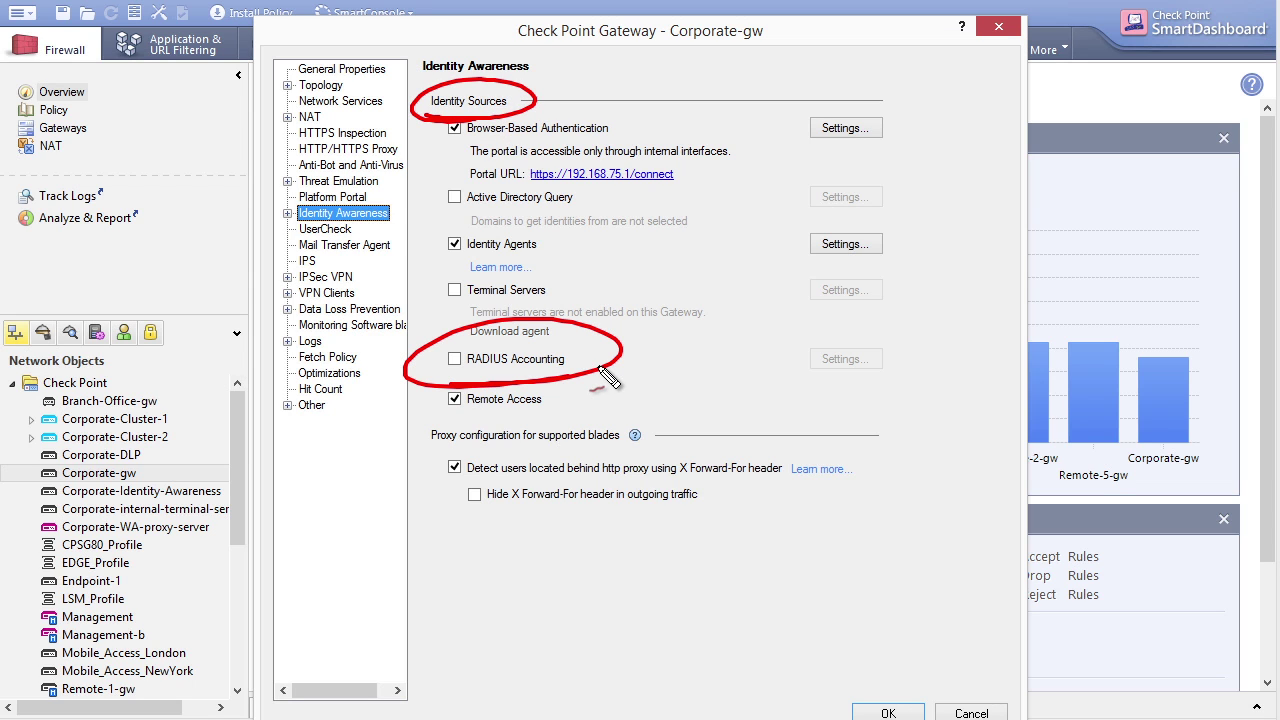
pyautogui.moveTo(620, 66)
pyautogui.mouseDown()
pyautogui.moveTo(590, 102)
pyautogui.moveTo(620, 93)
pyautogui.mouseUp()
pyautogui.moveTo(449, 214)
pyautogui.mouseDown()
pyautogui.moveTo(568, 215)
pyautogui.moveTo(550, 258)
pyautogui.mouseUp()
pyautogui.moveTo(550, 246); pyautogui.dragTo(566, 256)
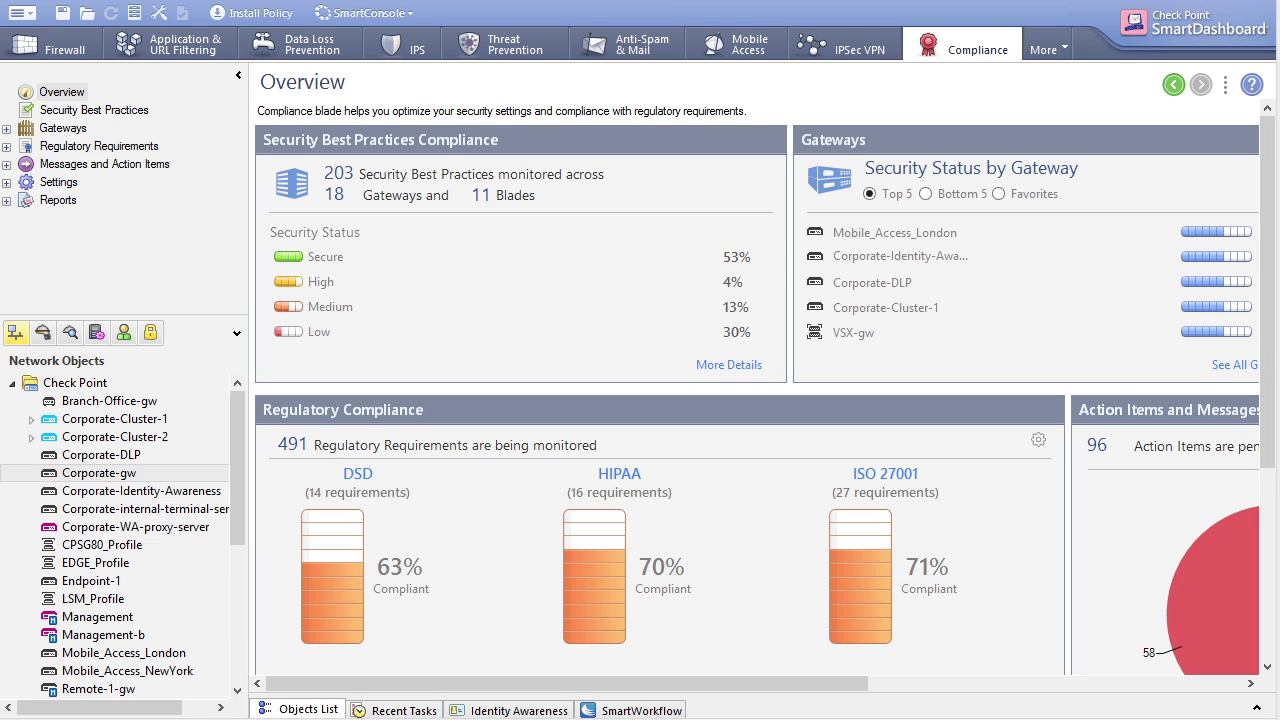
# Review the Compliance overview's regulation scores, then open the Security Best Practices list
pyautogui.moveTo(946, 99)
pyautogui.mouseDown()
pyautogui.moveTo(905, 45)
pyautogui.moveTo(960, 86)
pyautogui.mouseUp()
pyautogui.moveTo(130, 72); pyautogui.dragTo(96, 90)
pyautogui.moveTo(97, 126); pyautogui.dragTo(110, 123)
pyautogui.moveTo(774, 349)
pyautogui.mouseDown()
pyautogui.moveTo(730, 228)
pyautogui.moveTo(795, 283)
pyautogui.mouseUp()
pyautogui.moveTo(323, 209); pyautogui.dragTo(522, 207)
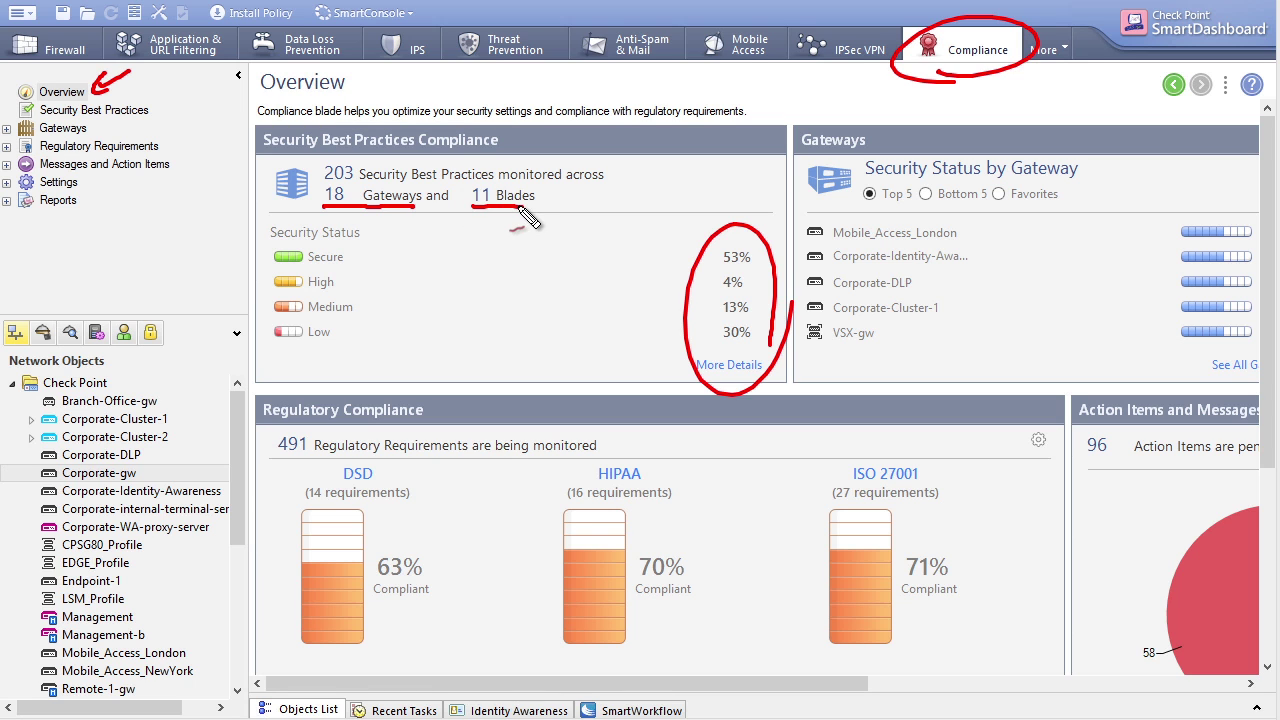
pyautogui.press('Escape')
pyautogui.moveTo(1268, 295); pyautogui.dragTo(1272, 463)
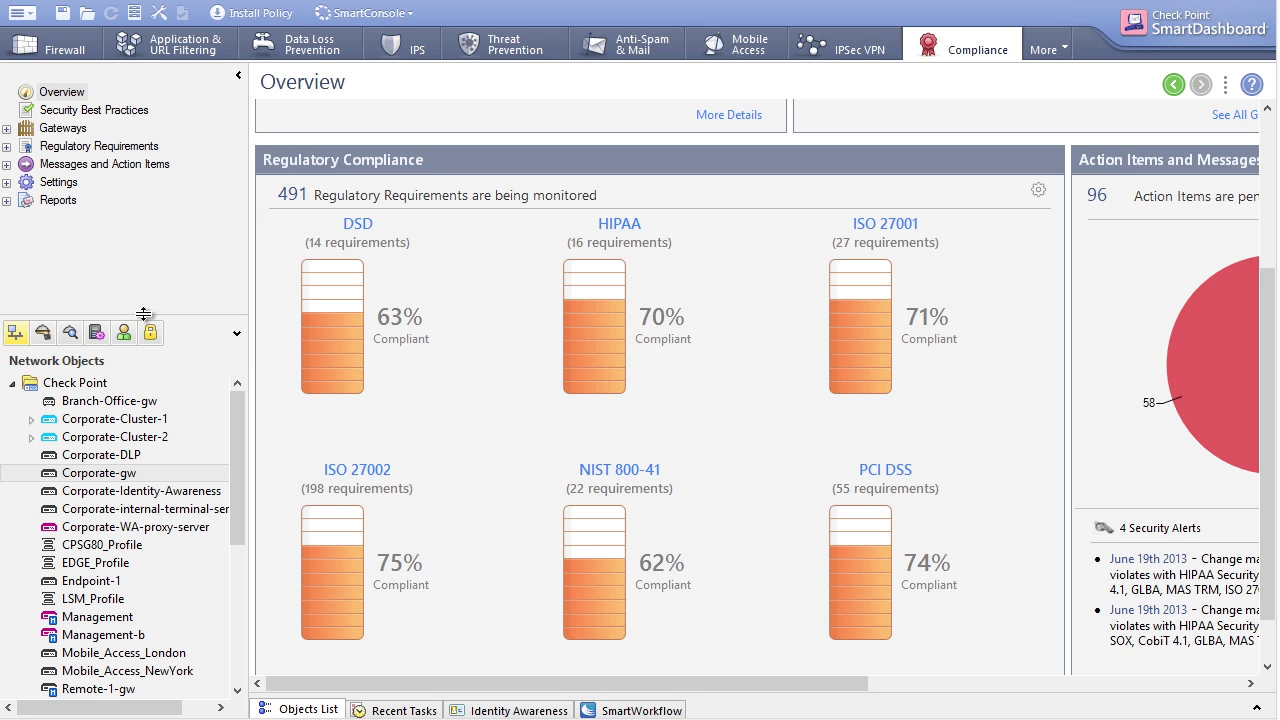
pyautogui.click(98, 111)
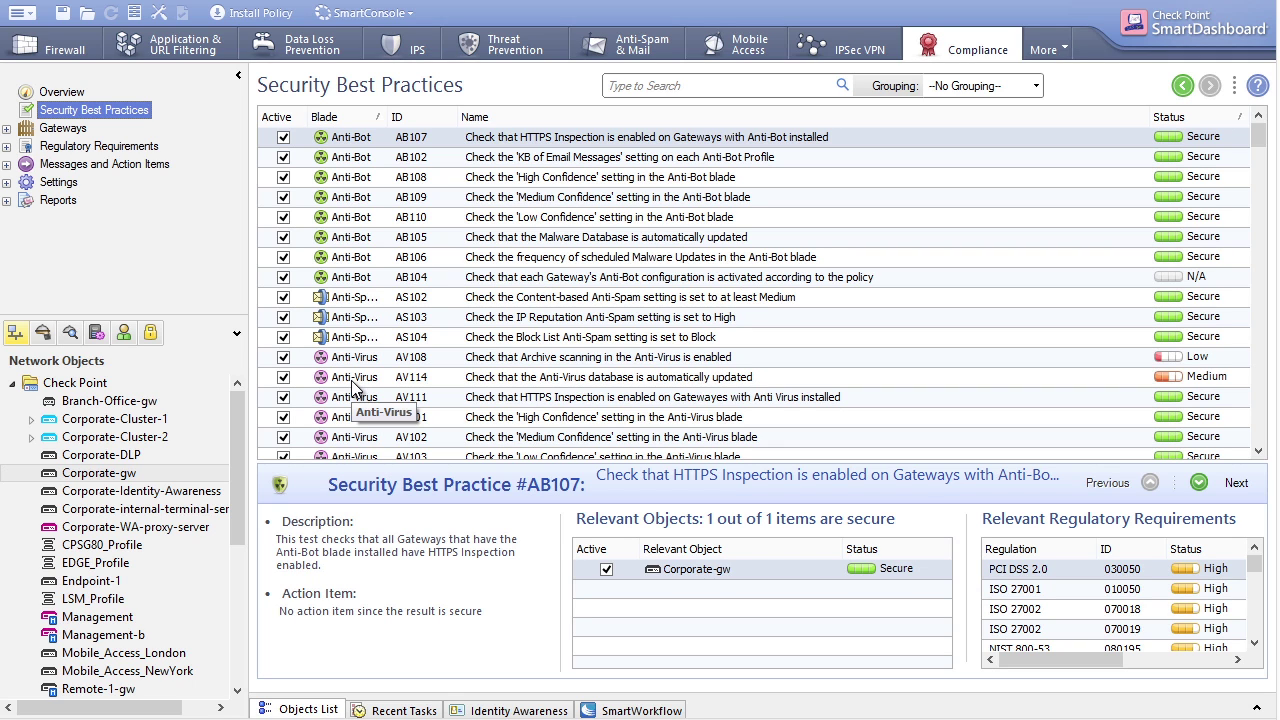
# Show AV108 Archive scanning details, scroll to Low-status checks, and expand Gateways
pyautogui.click(537, 362)
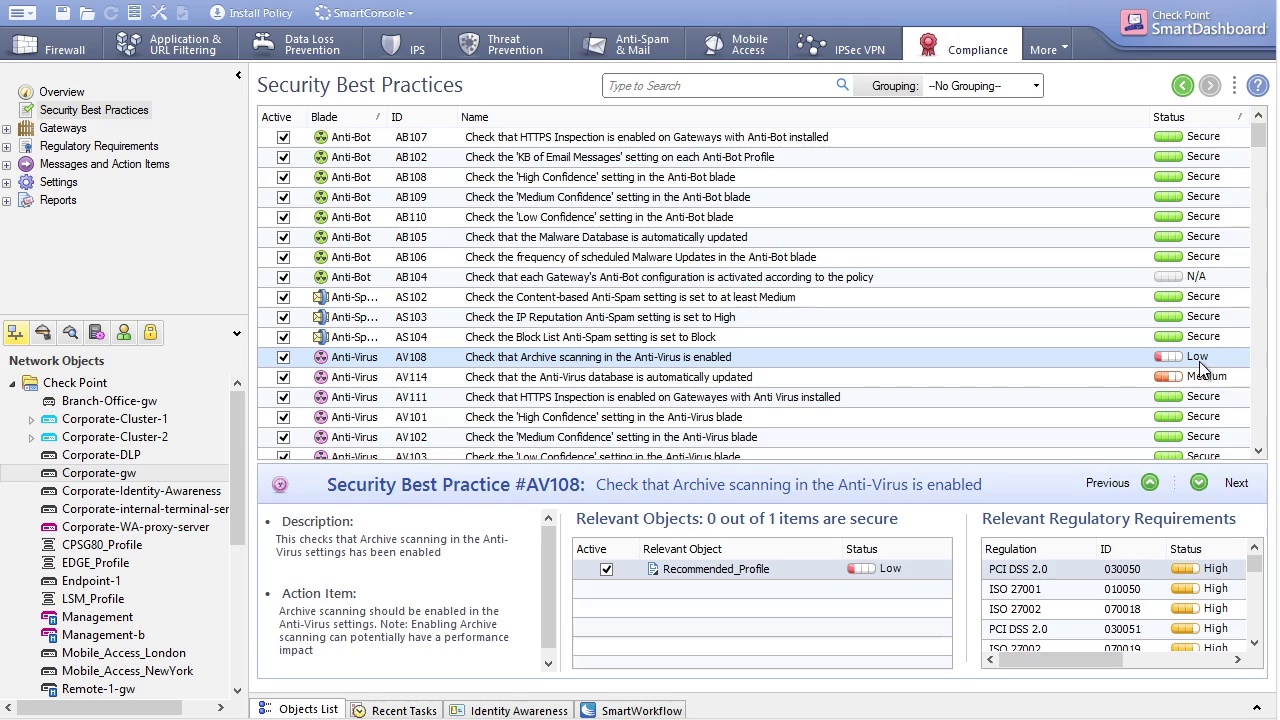
pyautogui.moveTo(1260, 140); pyautogui.dragTo(1262, 245)
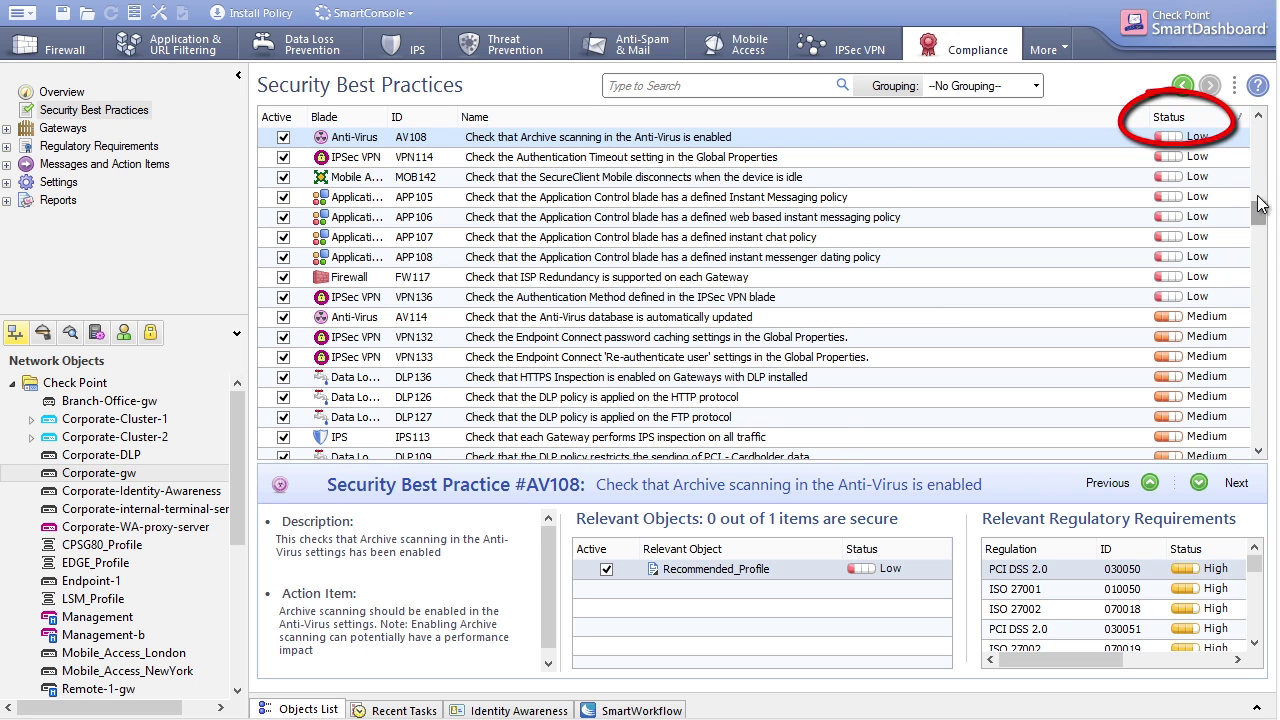
pyautogui.moveTo(1260, 212); pyautogui.dragTo(1255, 137)
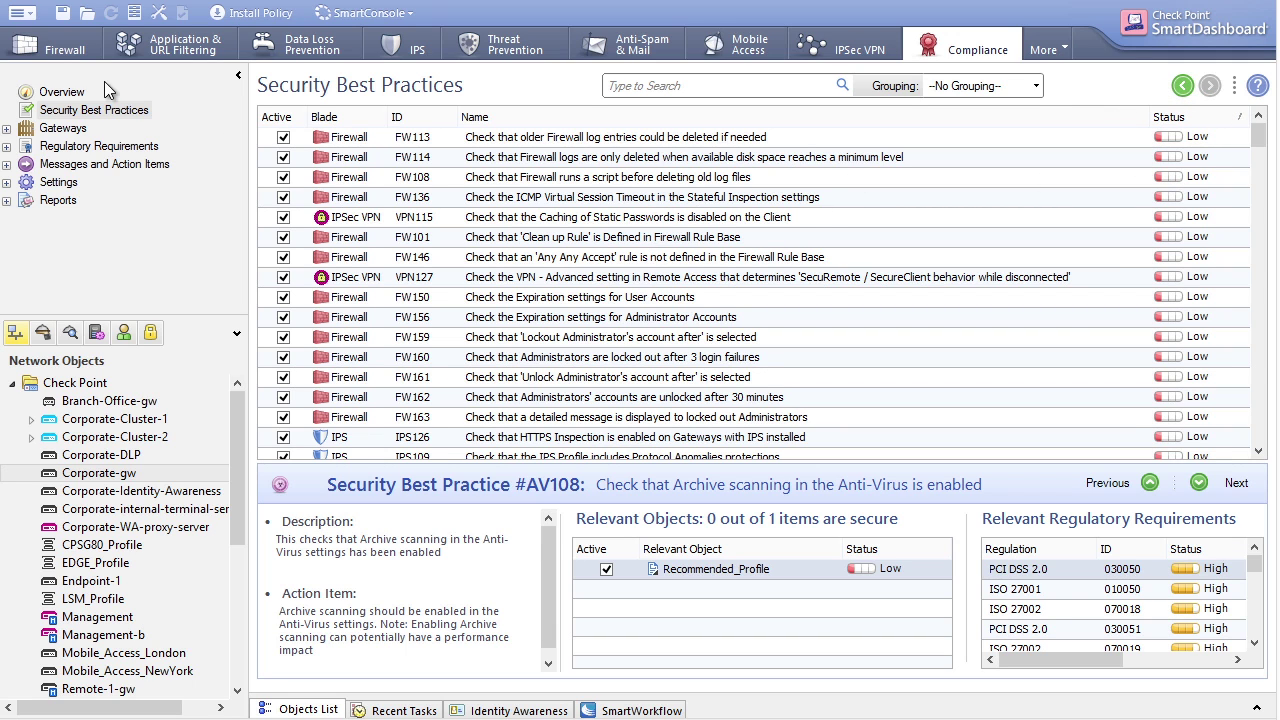
pyautogui.click(7, 130)
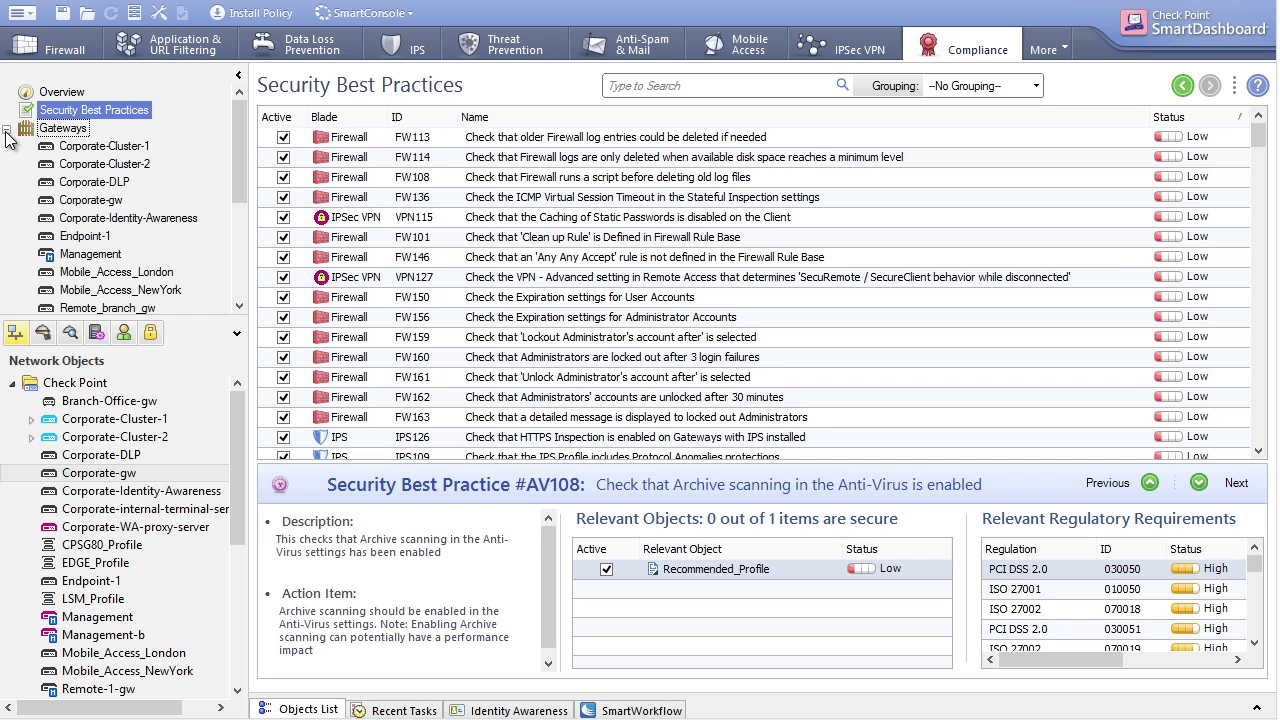
# Filter checks to Corporate-gw and show details of FW107, the additional log server check
pyautogui.click(90, 201)
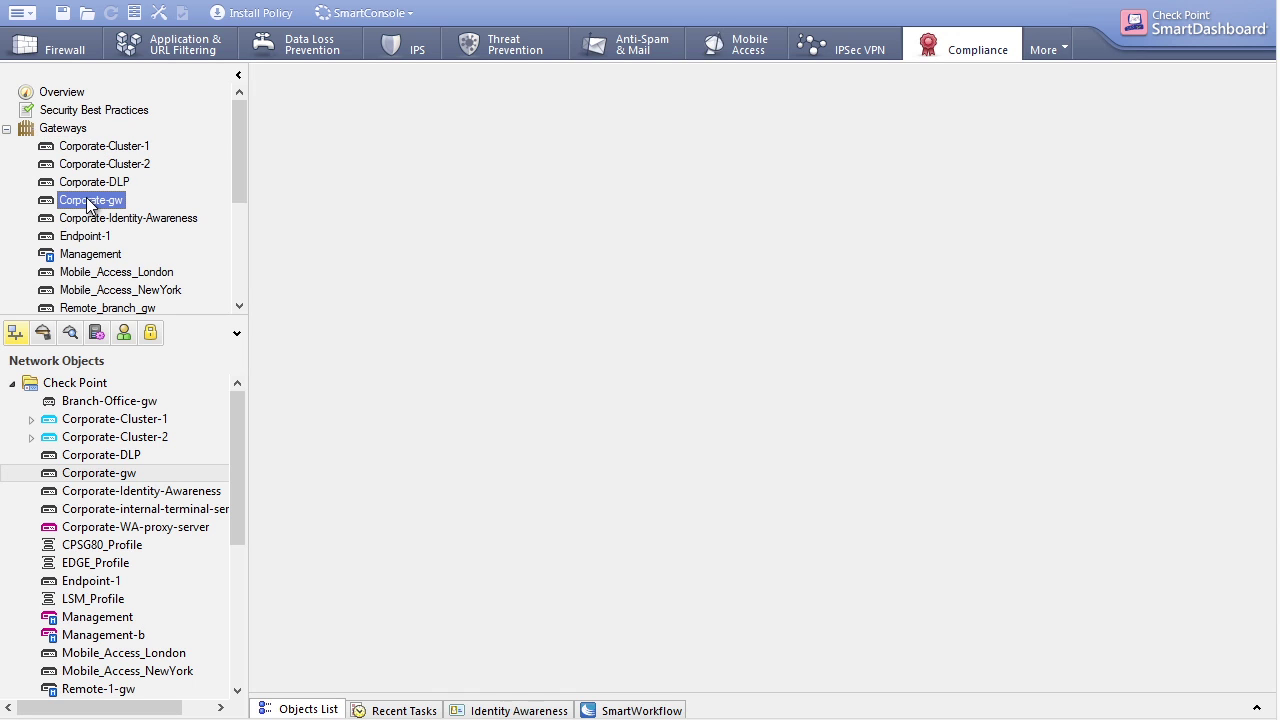
pyautogui.moveTo(150, 226)
pyautogui.mouseDown()
pyautogui.moveTo(45, 195)
pyautogui.moveTo(100, 228)
pyautogui.mouseUp()
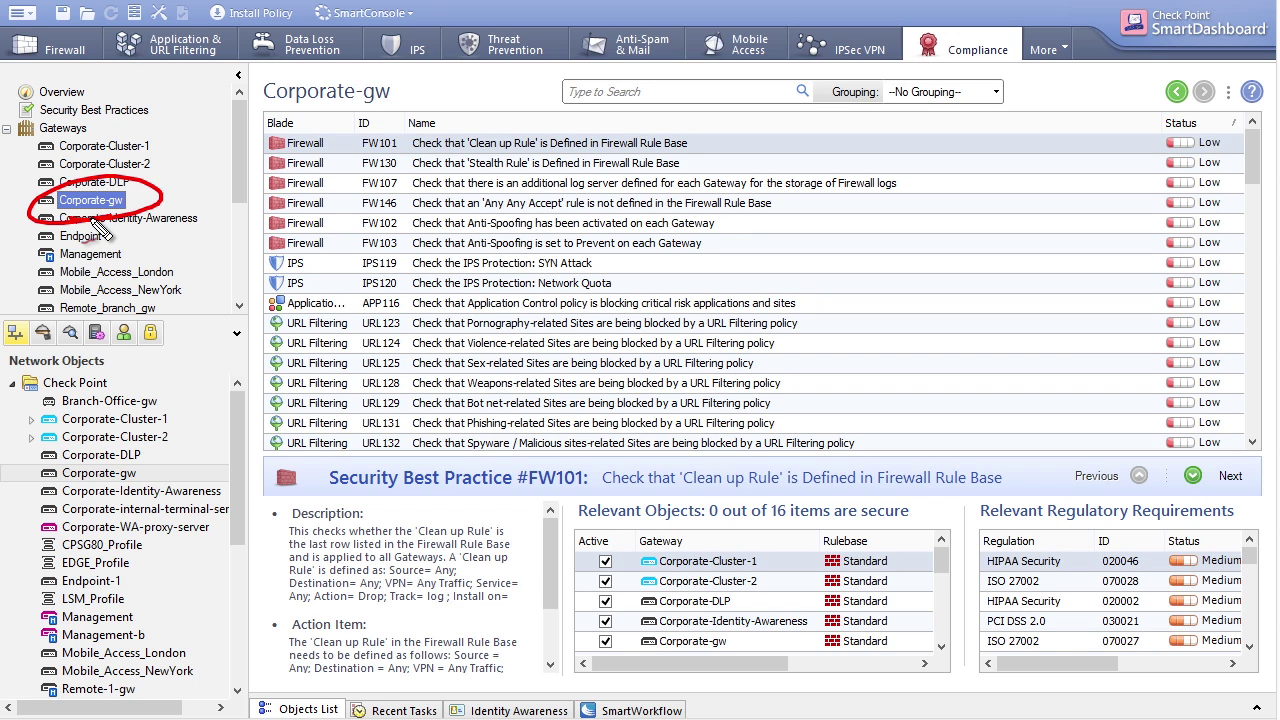
pyautogui.moveTo(1205, 252); pyautogui.dragTo(1195, 232)
pyautogui.moveTo(541, 99); pyautogui.dragTo(518, 117)
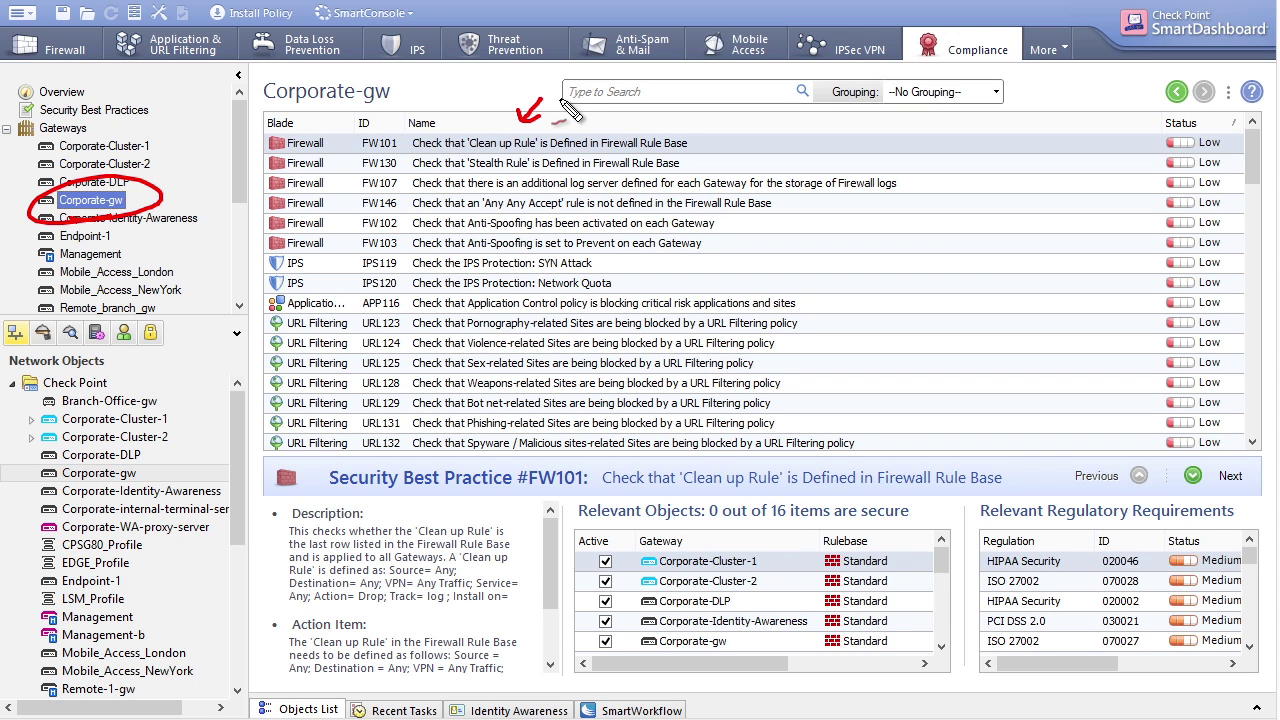
pyautogui.moveTo(468, 230); pyautogui.dragTo(532, 228)
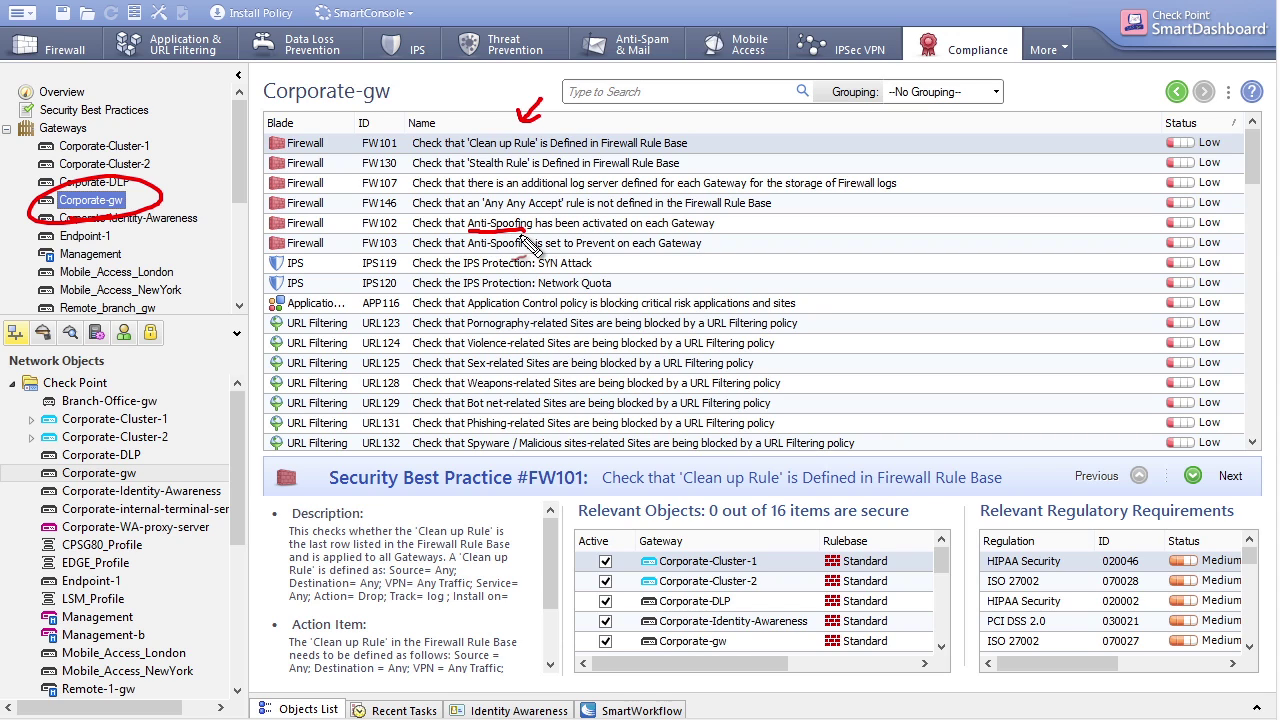
pyautogui.press('Escape')
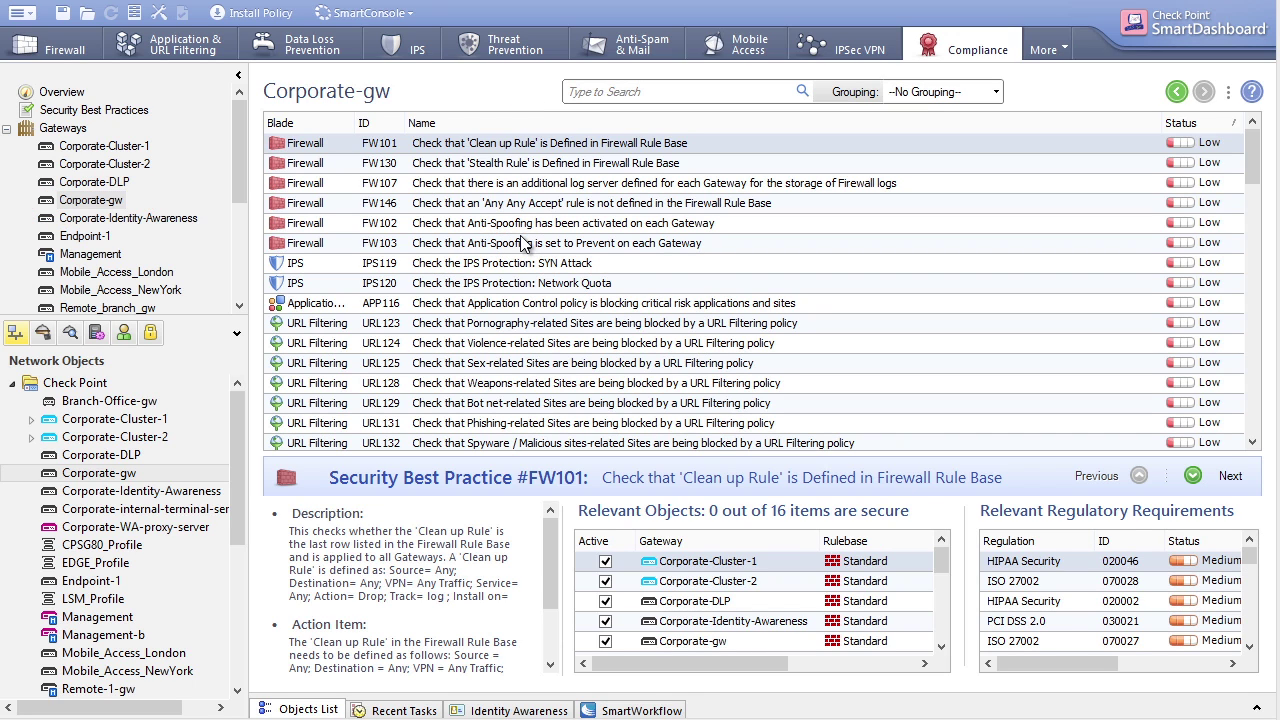
pyautogui.moveTo(1248, 165)
pyautogui.mouseDown()
pyautogui.moveTo(1249, 306)
pyautogui.moveTo(1248, 163)
pyautogui.mouseUp()
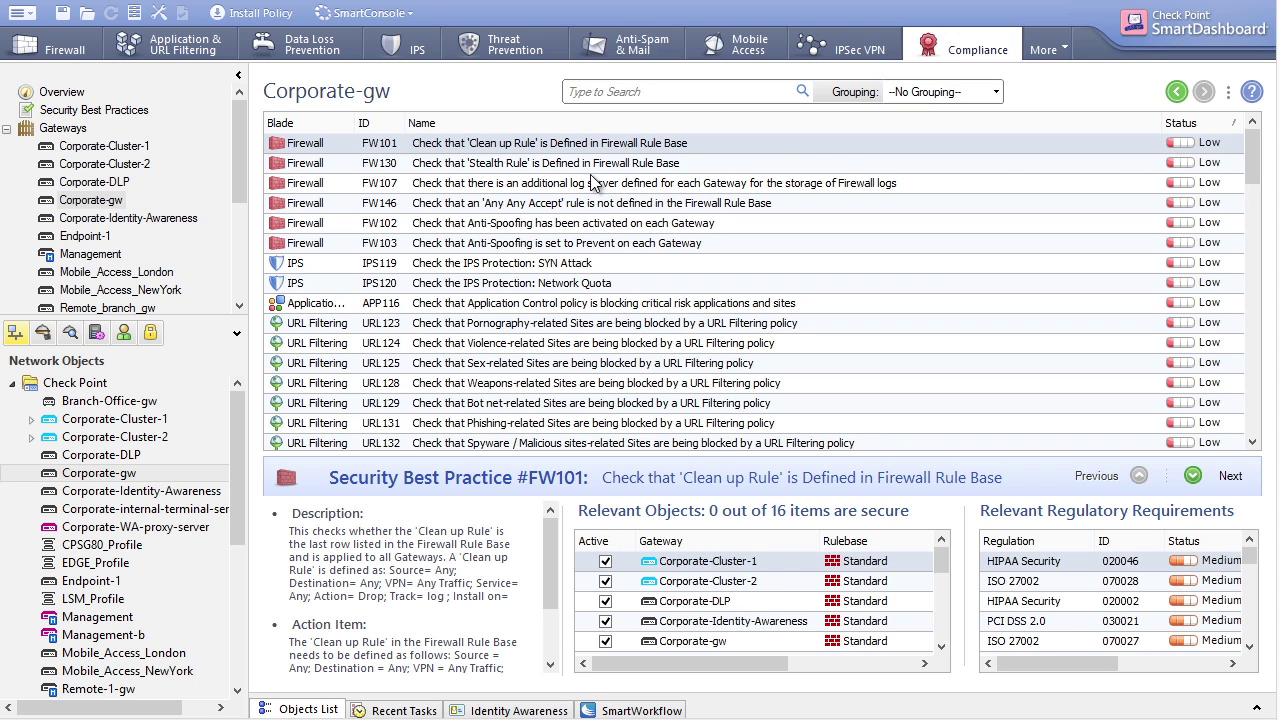
pyautogui.click(580, 191)
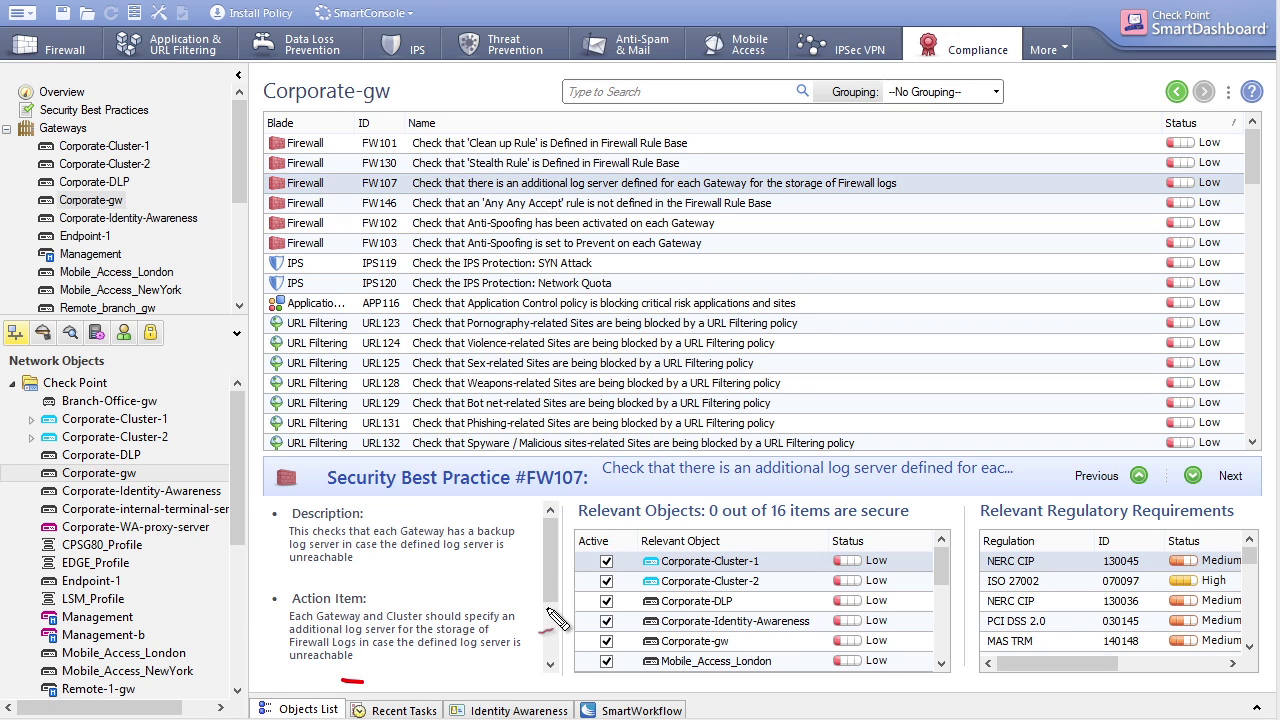
pyautogui.moveTo(548, 610); pyautogui.dragTo(464, 684)
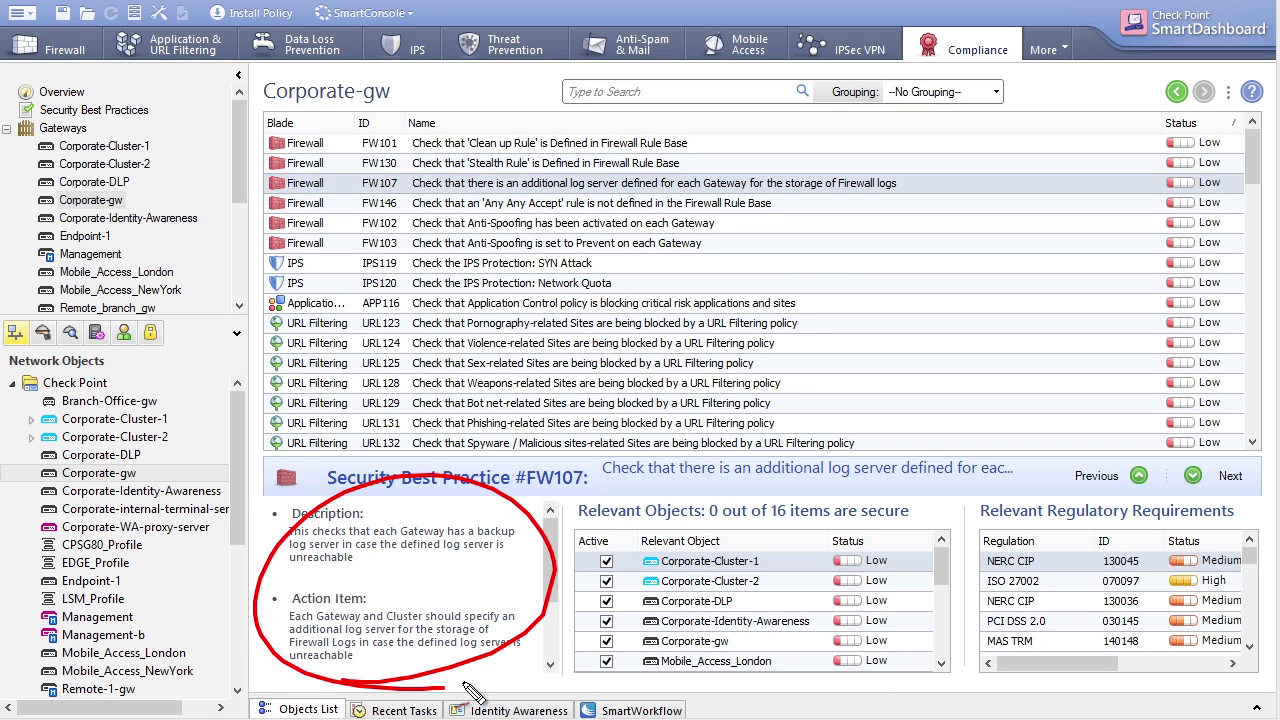